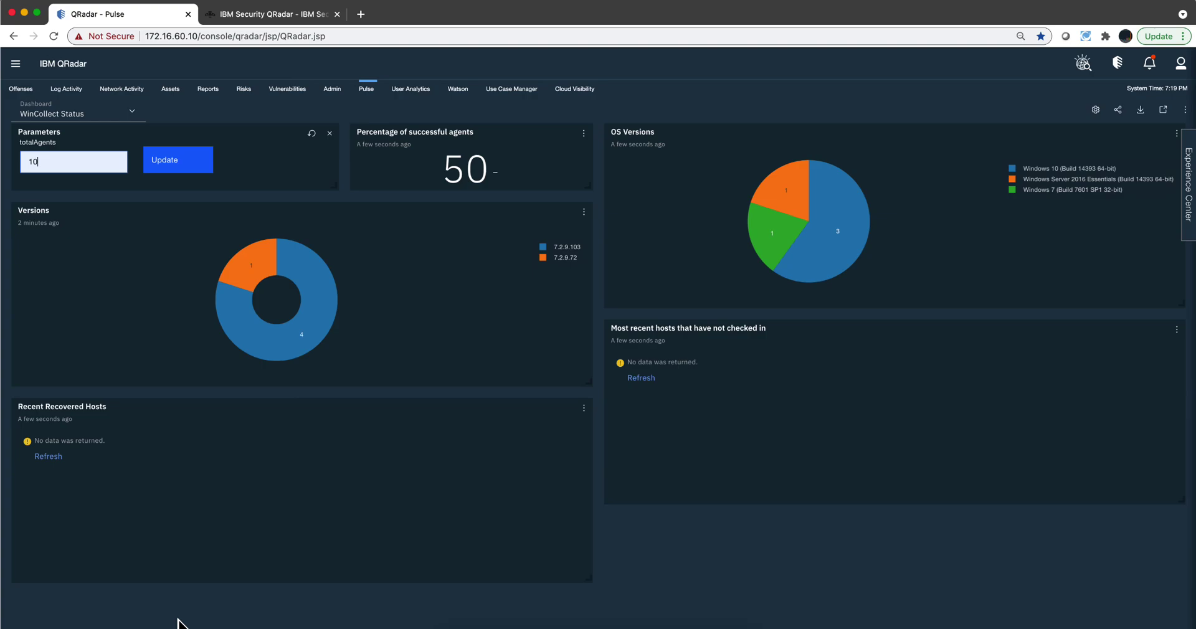
pyautogui.click(176, 317)
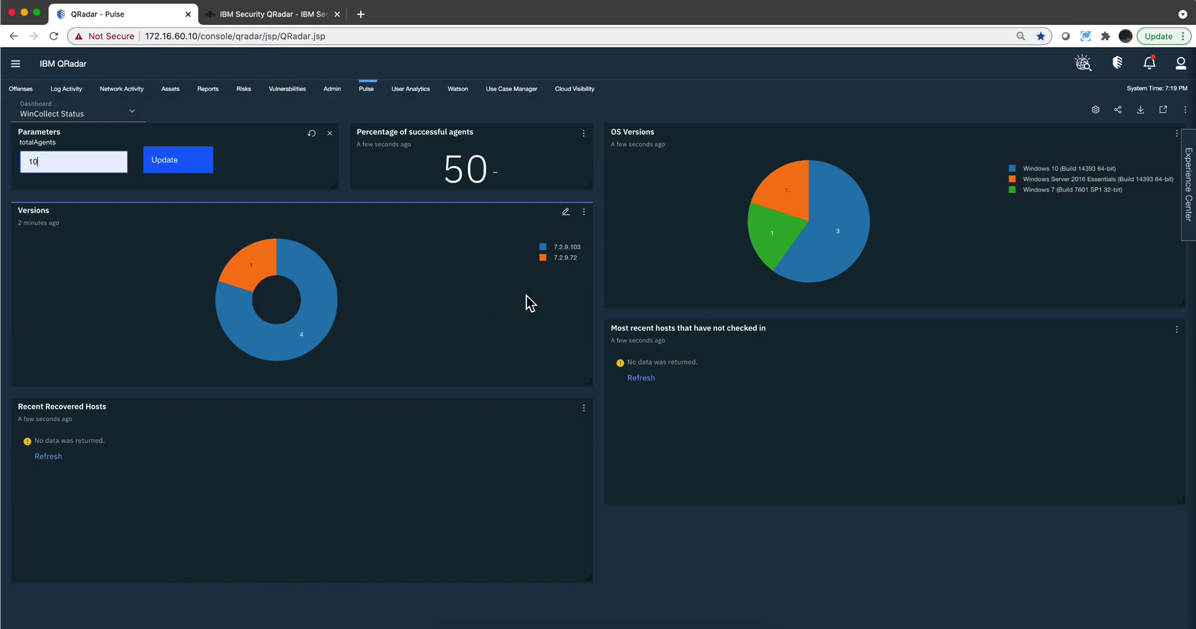
pyautogui.moveTo(836, 212)
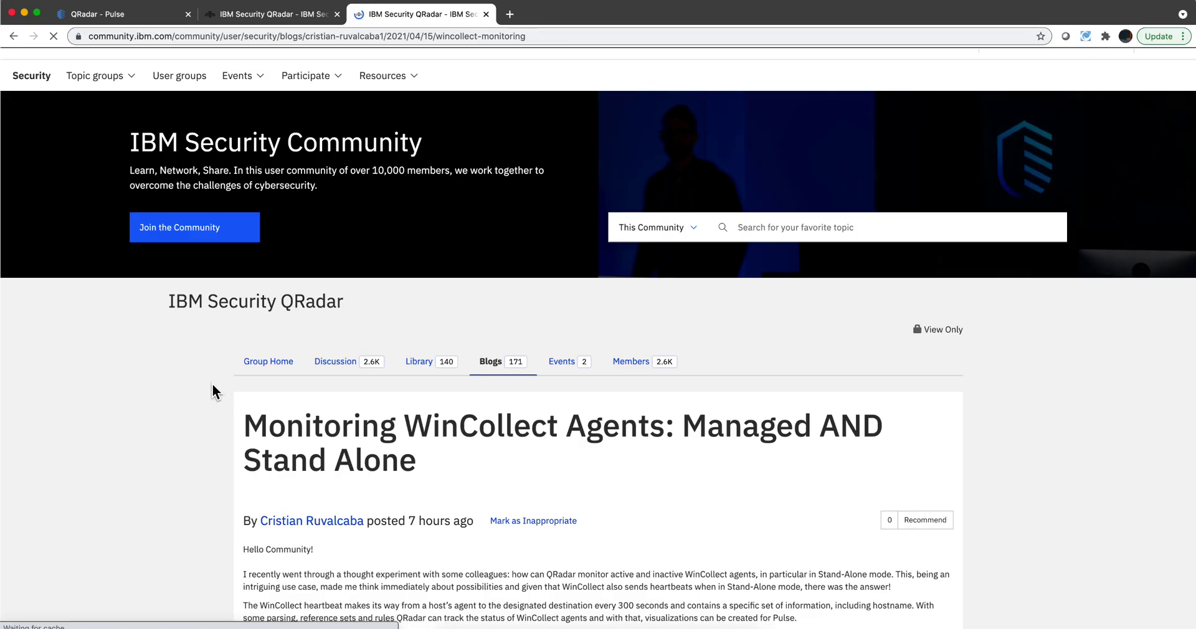
# Step: Read the introduction and sample heartbeat log in the blog post on monitoring managed and stand-alone WinCollect agents
pyautogui.scroll(-3, 212, 383)
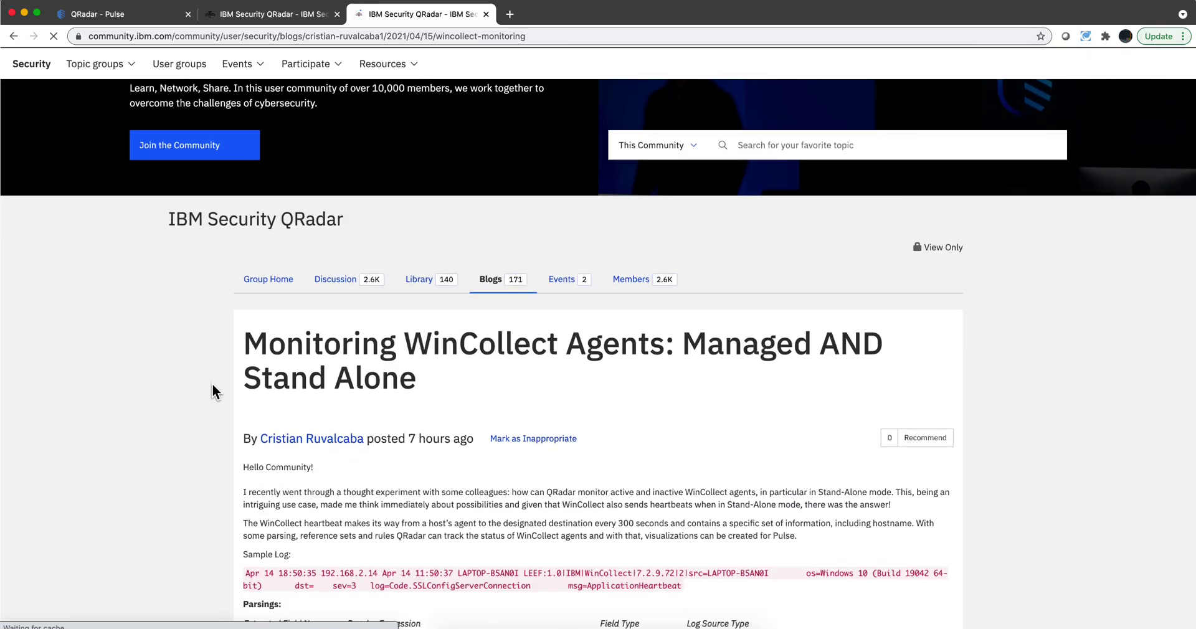
pyautogui.scroll(-2, 212, 391)
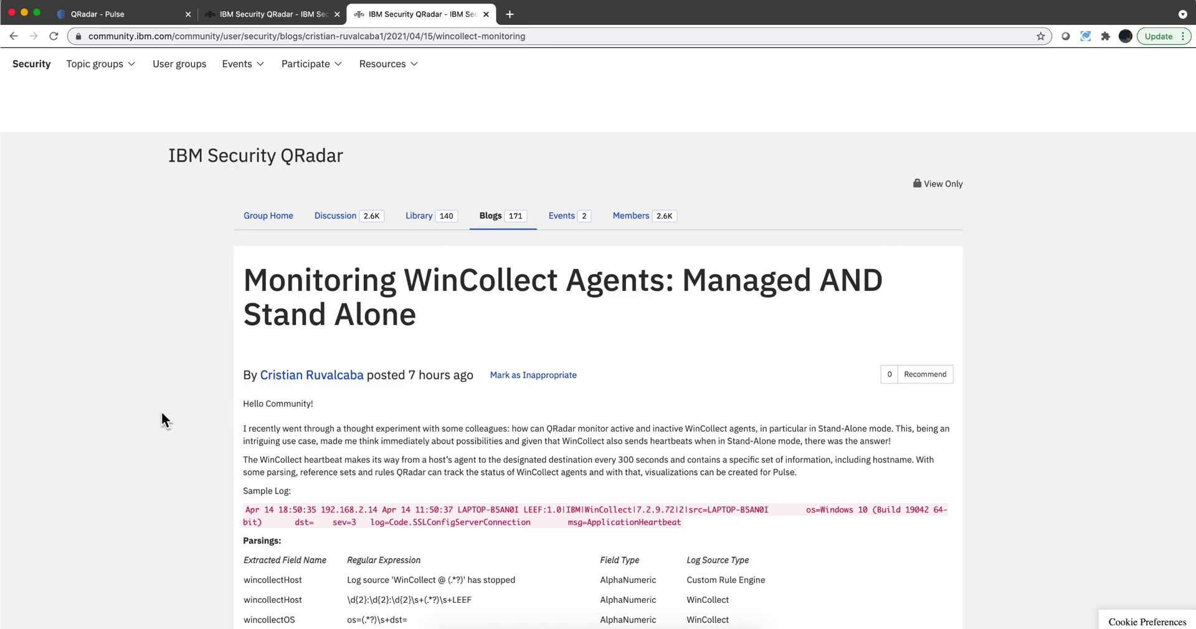
pyautogui.scroll(-5, 160, 411)
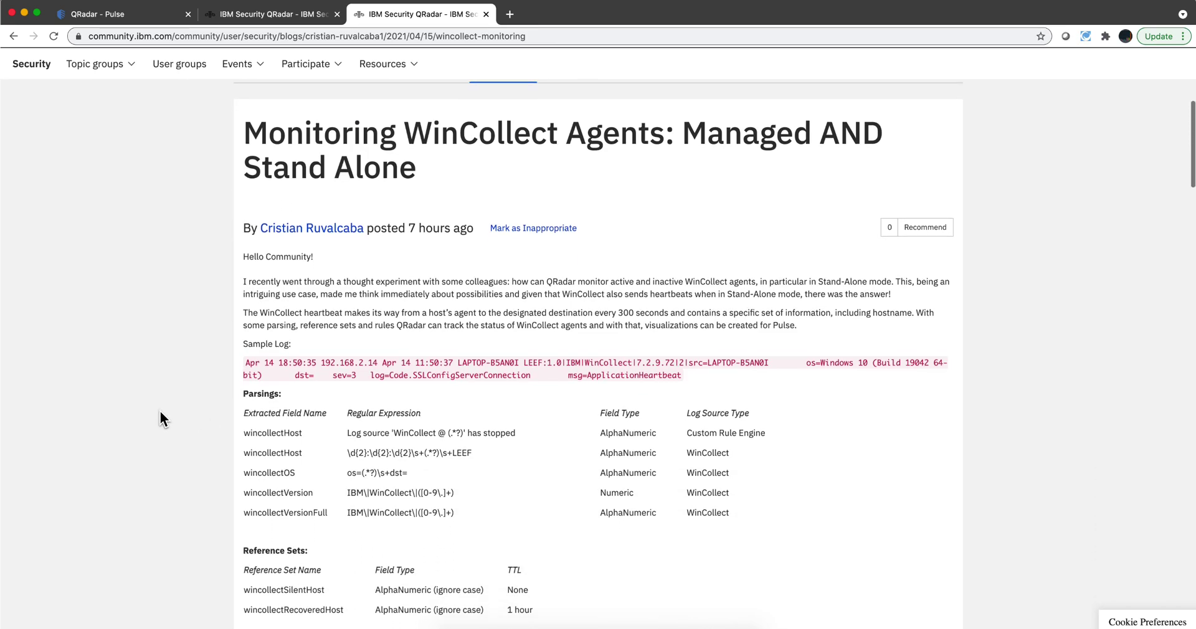
pyautogui.scroll(-3, 160, 410)
pyautogui.scroll(3, 159, 409)
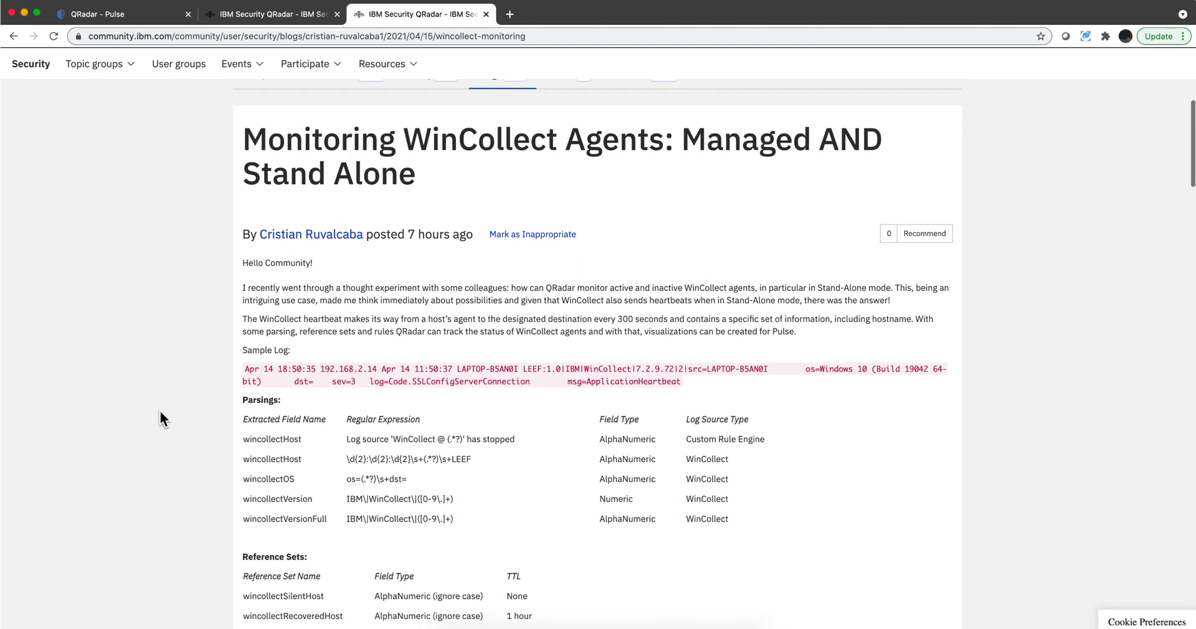
pyautogui.scroll(3, 159, 409)
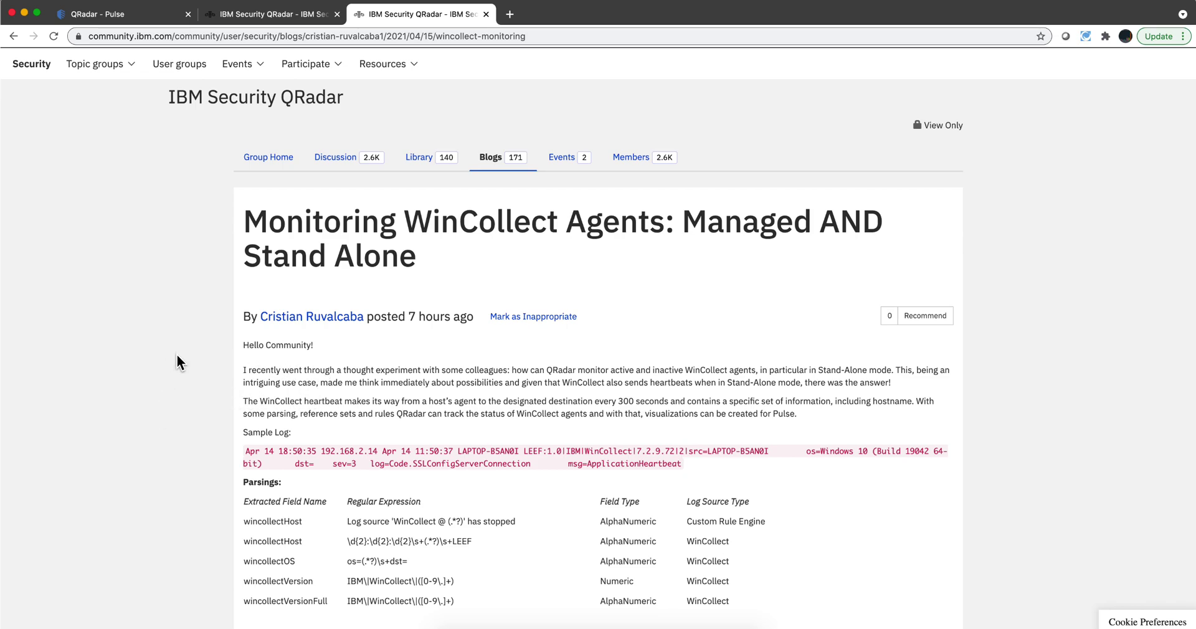
pyautogui.scroll(-2, 177, 355)
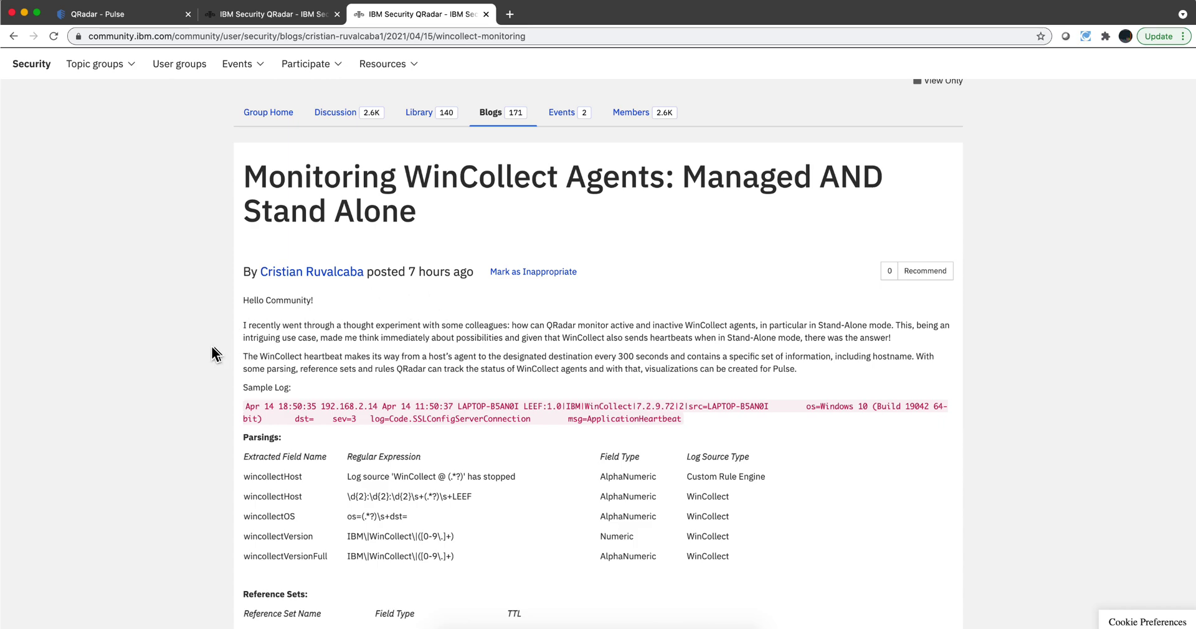
pyautogui.scroll(-3, 203, 349)
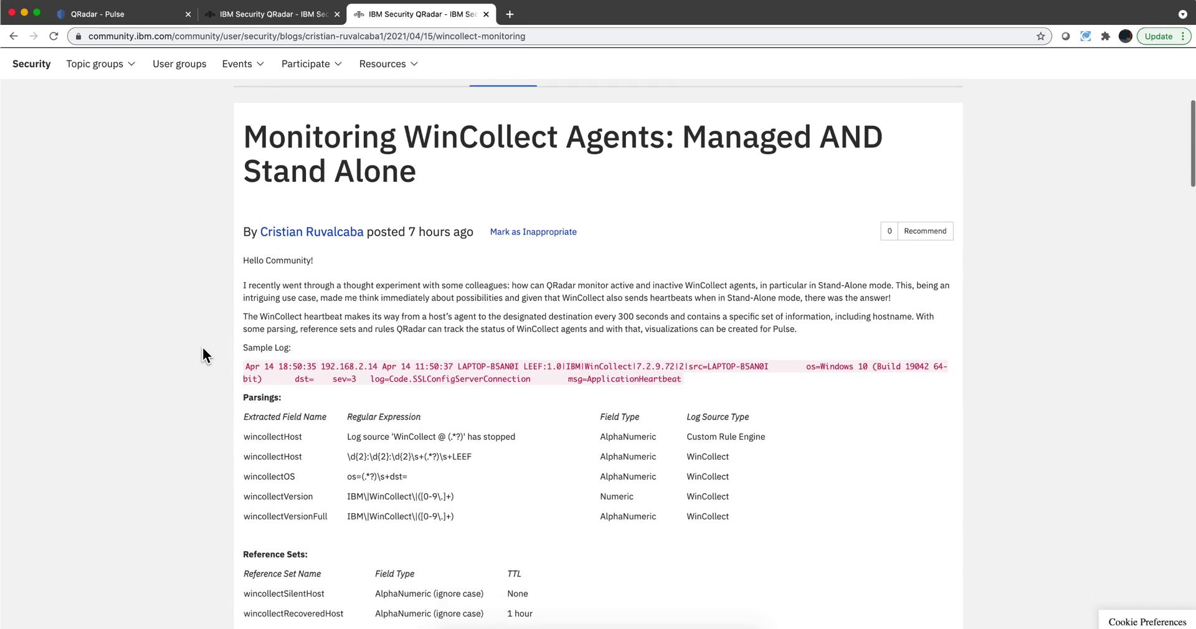
pyautogui.scroll(-2, 203, 346)
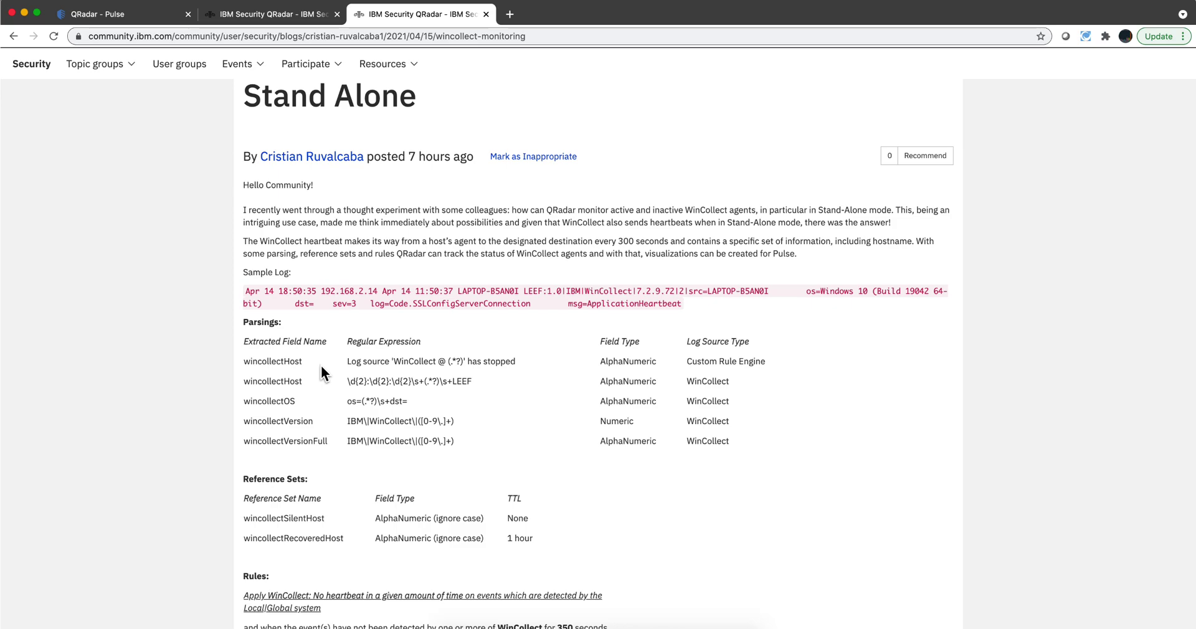
# Step: Examine the article's parsings and reference sets, highlighting the regular expression for wincollectVersion
pyautogui.scroll(-2, 320, 365)
pyautogui.scroll(-1, 321, 365)
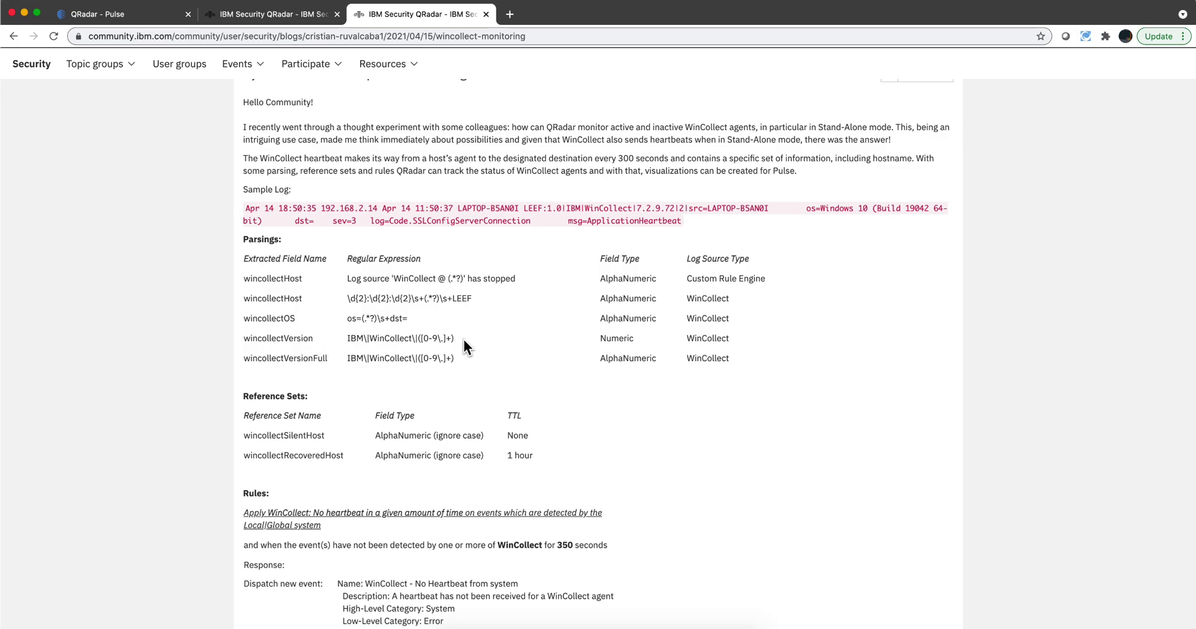
pyautogui.moveTo(455, 339); pyautogui.dragTo(351, 339)
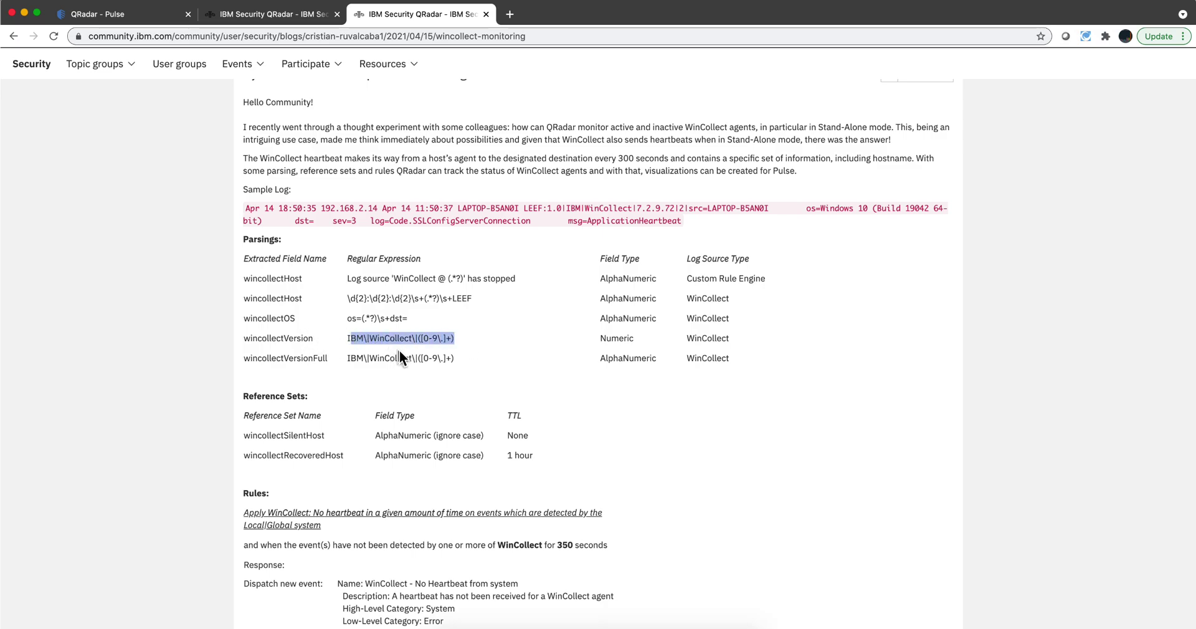
pyautogui.scroll(-2, 338, 386)
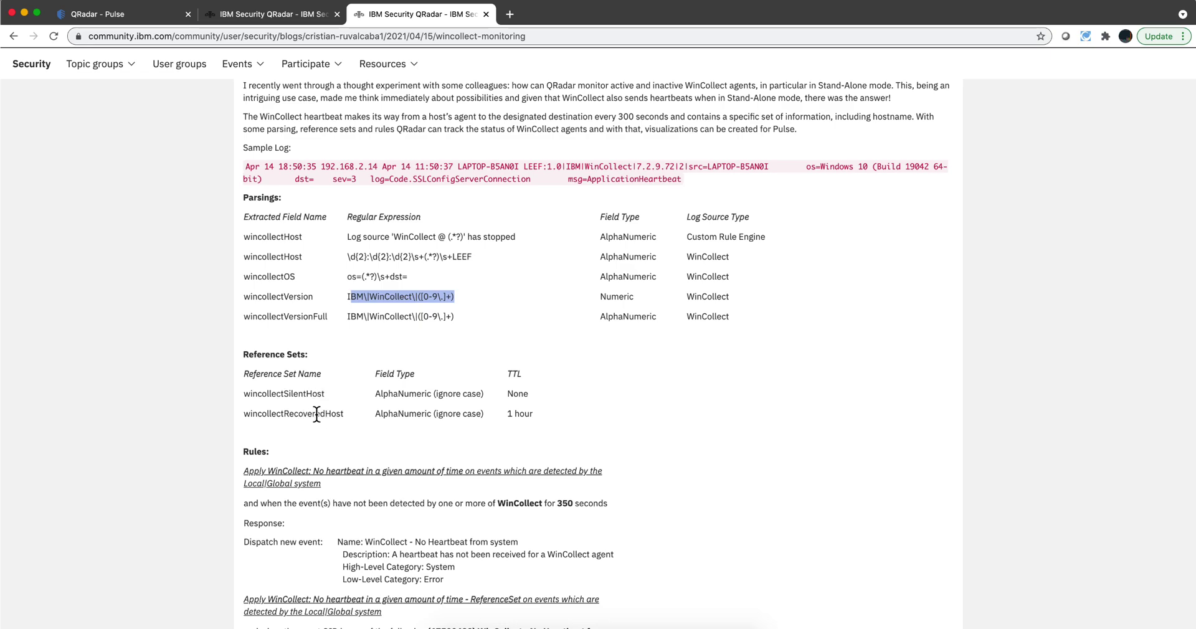
# Step: Read the article's WinCollect heartbeat rules and their responses, continuing to the Pulse dashboard screenshot
pyautogui.scroll(-5, 316, 414)
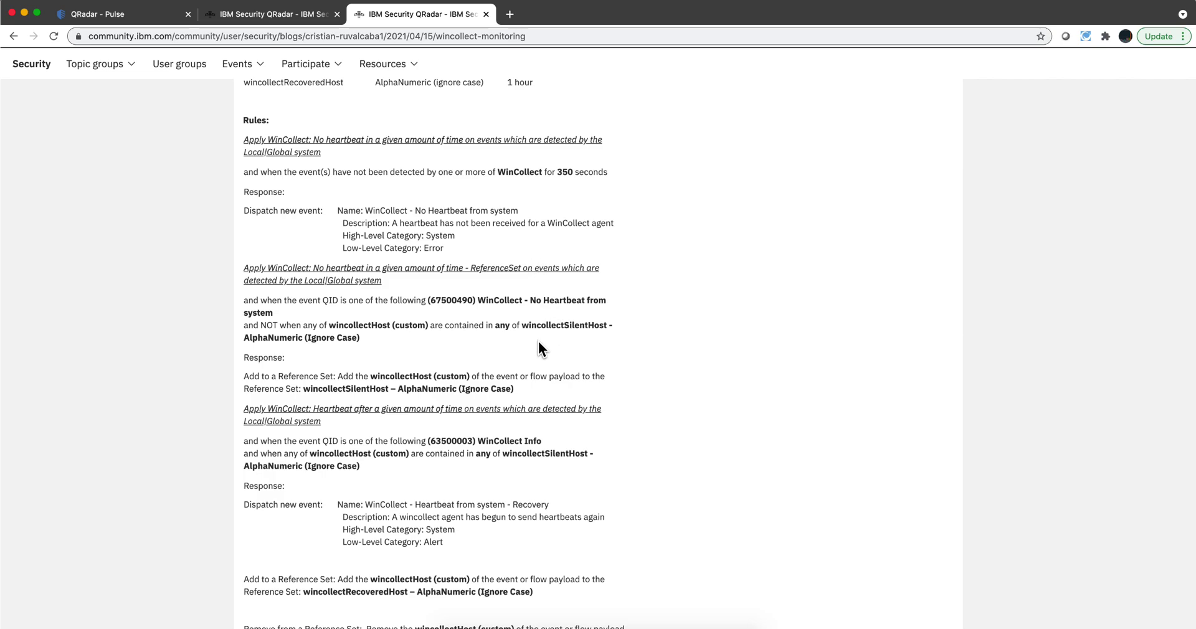
pyautogui.scroll(2, 528, 299)
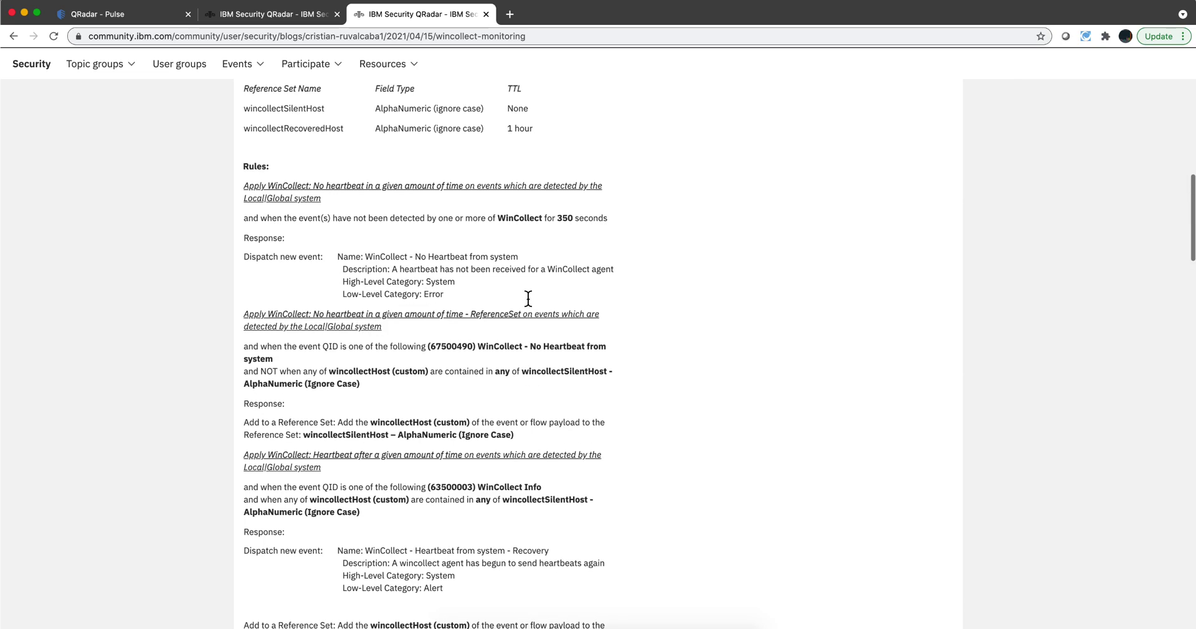
pyautogui.scroll(5, 528, 299)
pyautogui.scroll(-8, 528, 299)
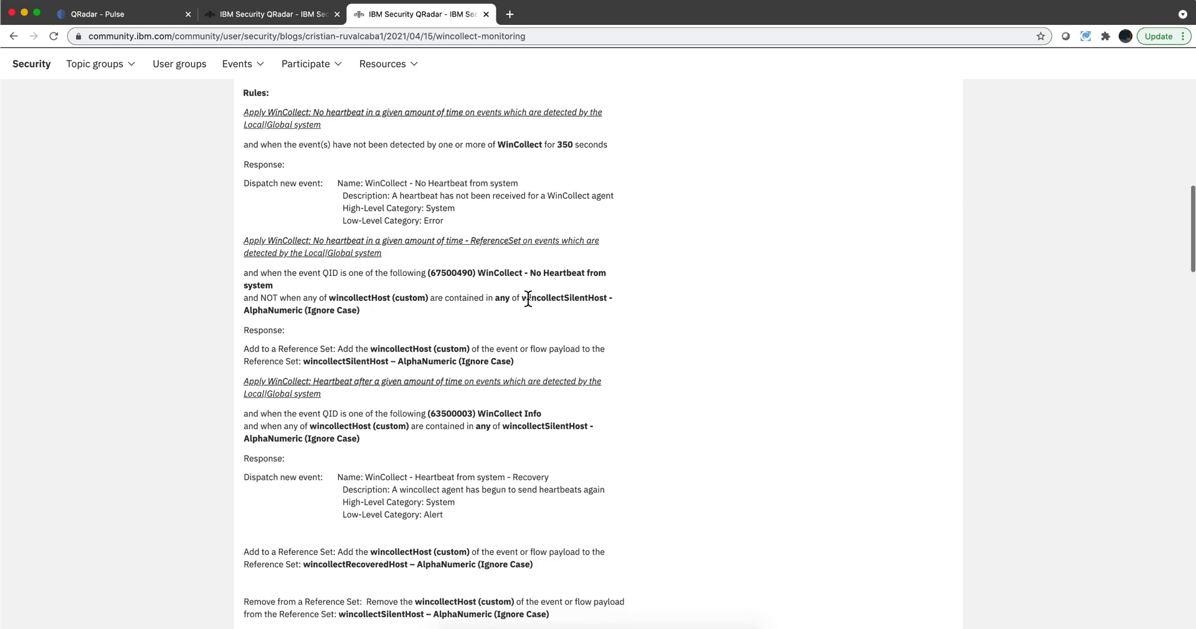
pyautogui.scroll(-3, 528, 299)
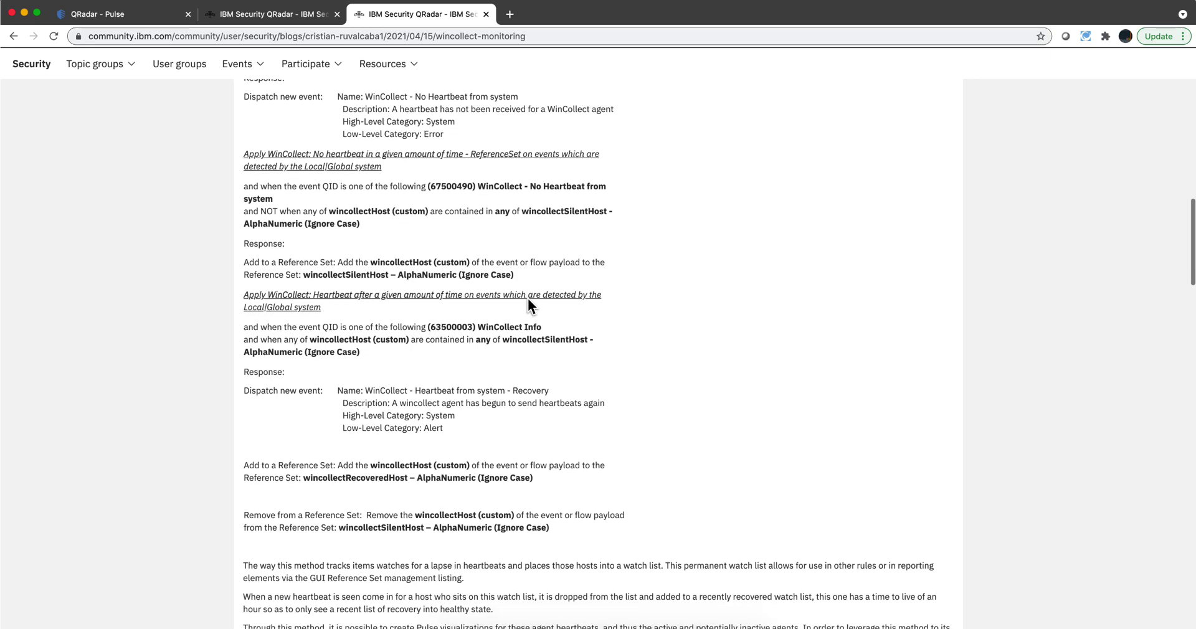
pyautogui.scroll(-15, 528, 301)
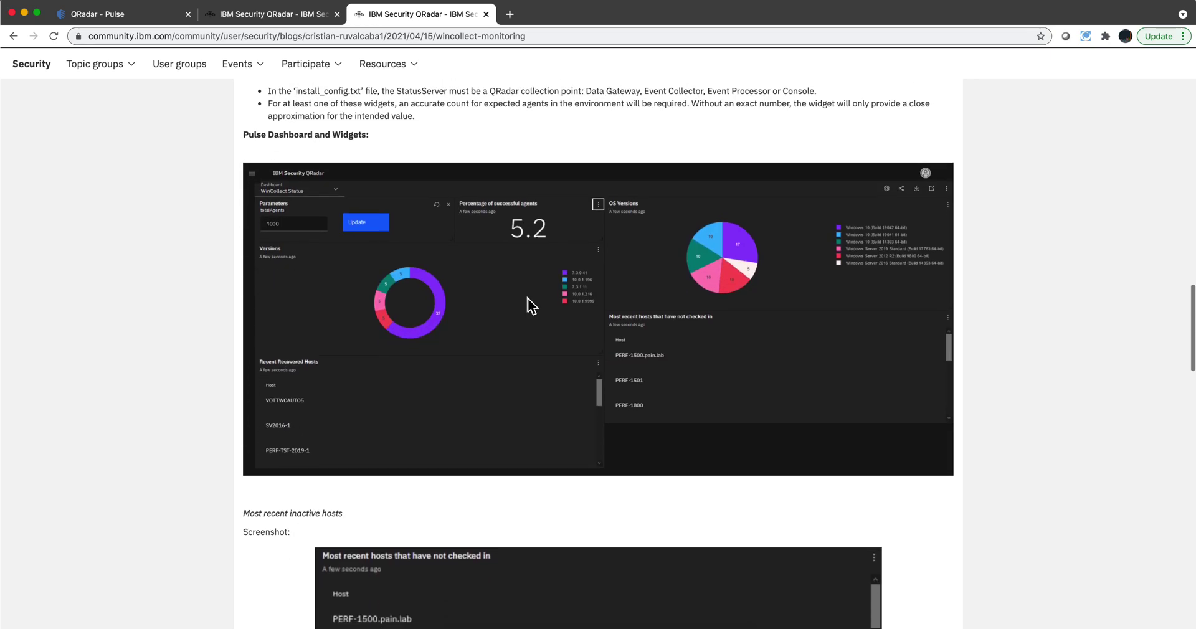
pyautogui.scroll(-1, 527, 297)
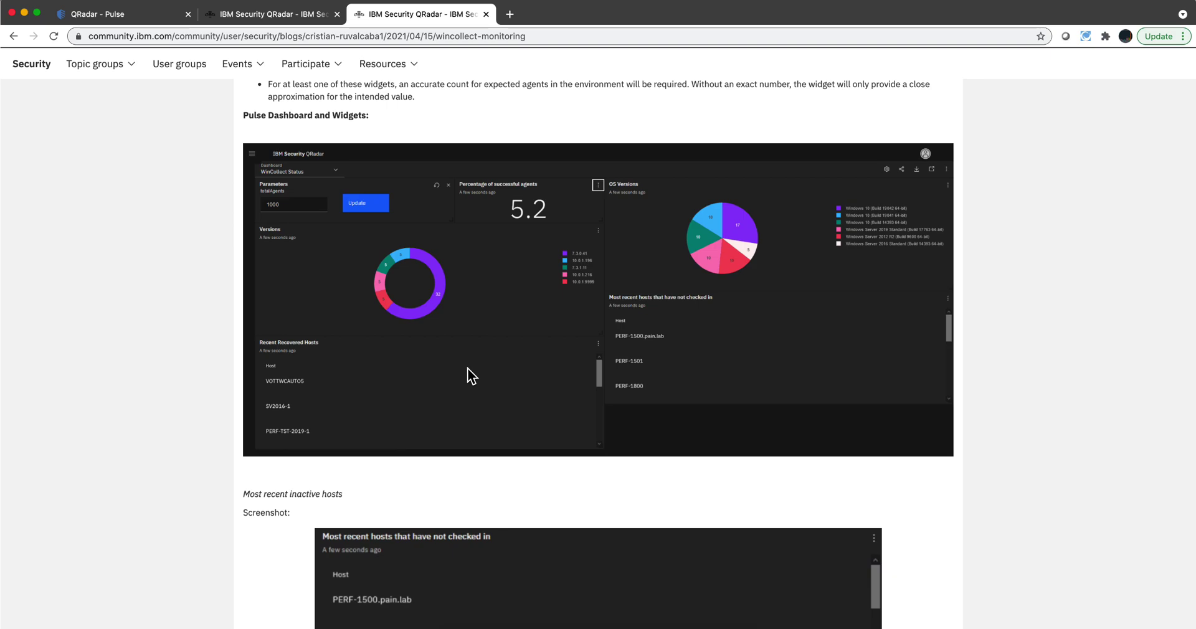
# Step: Switch to Finder and go through WinCollect Status.json and the wincollect_properties, wincollect_referencesets and wincollect_rules zip files
pyautogui.press('super+Tab')
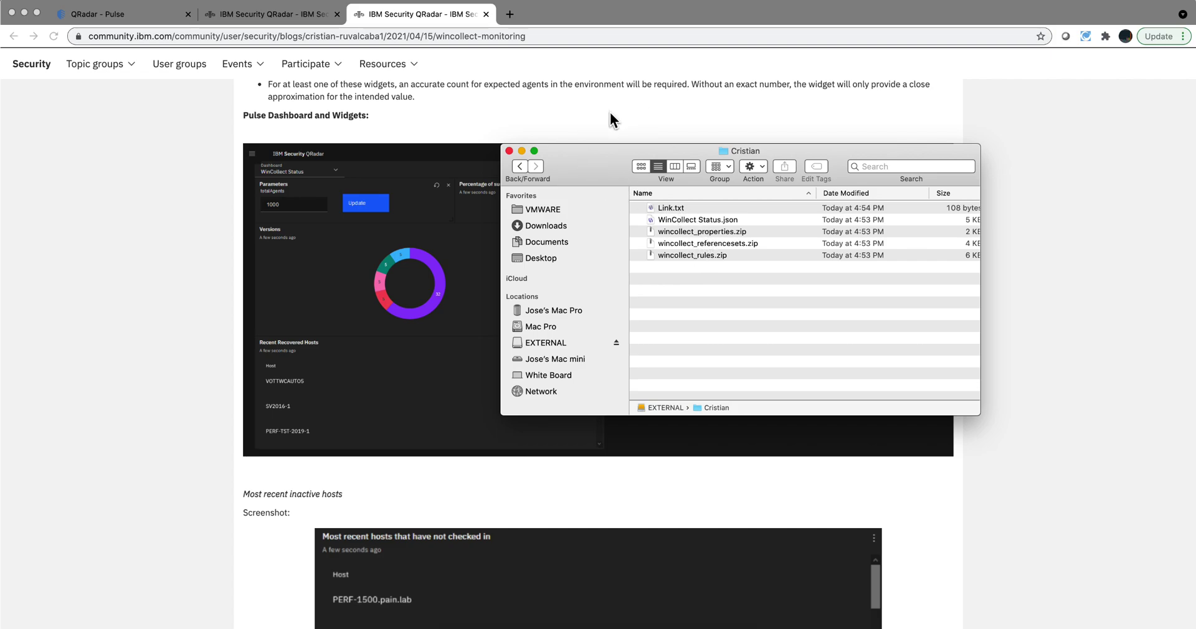
pyautogui.click(663, 220)
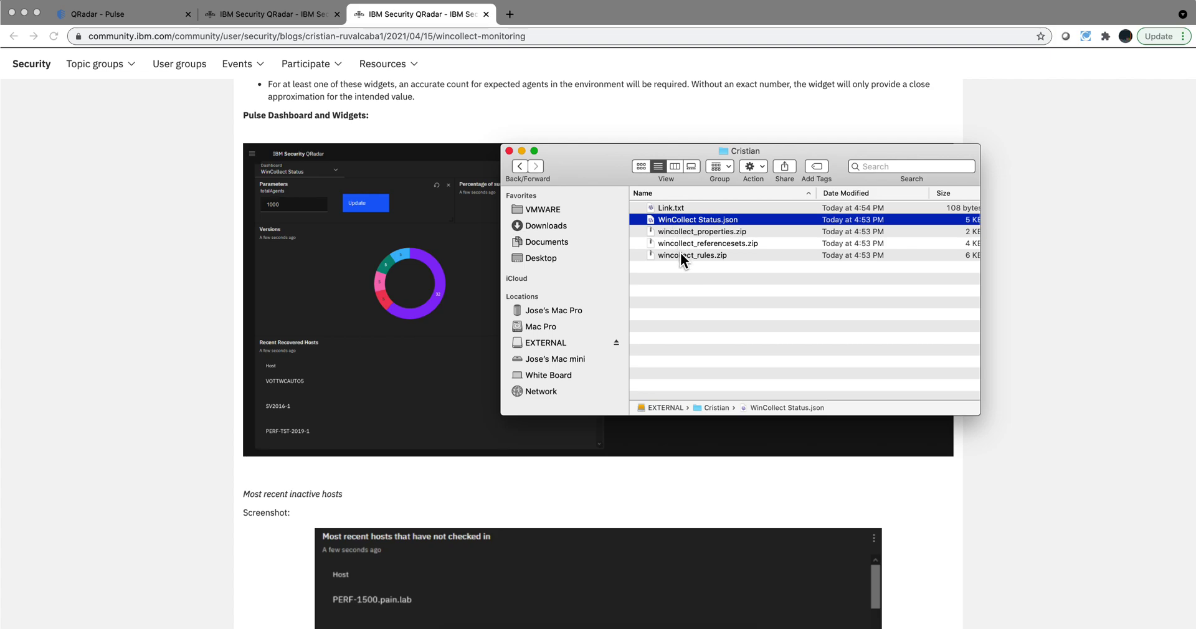
pyautogui.click(684, 231)
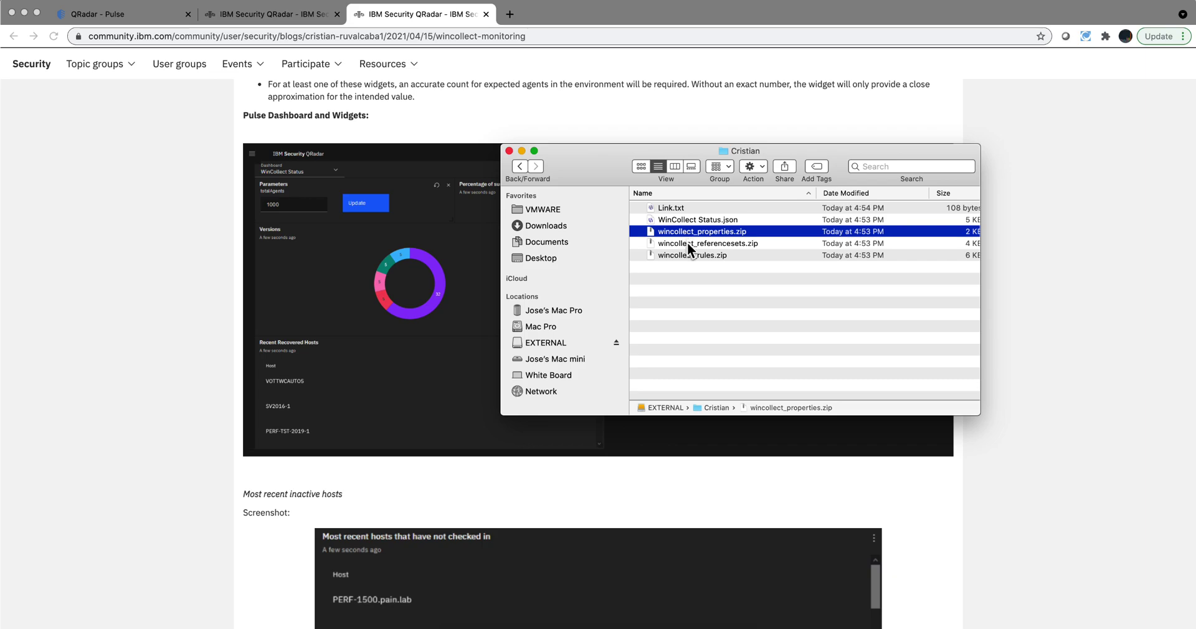
pyautogui.click(687, 244)
pyautogui.click(687, 255)
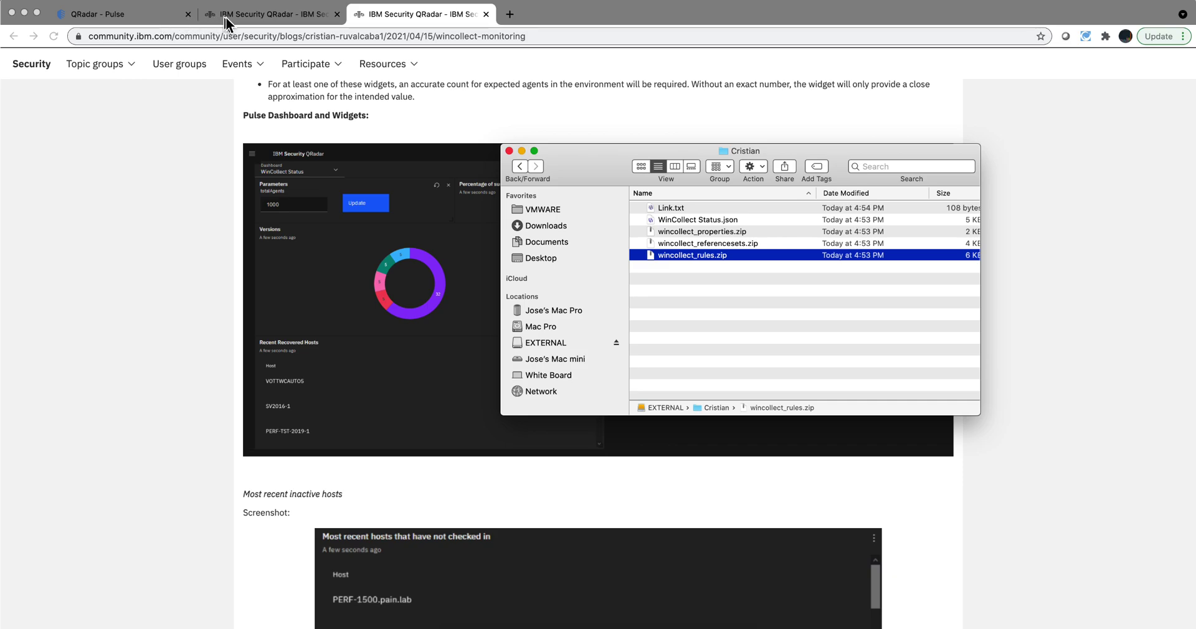
# Step: Switch to QRadar Pulse, open the import of an existing dashboard from JSON, and close it without choosing a file
pyautogui.click(155, 17)
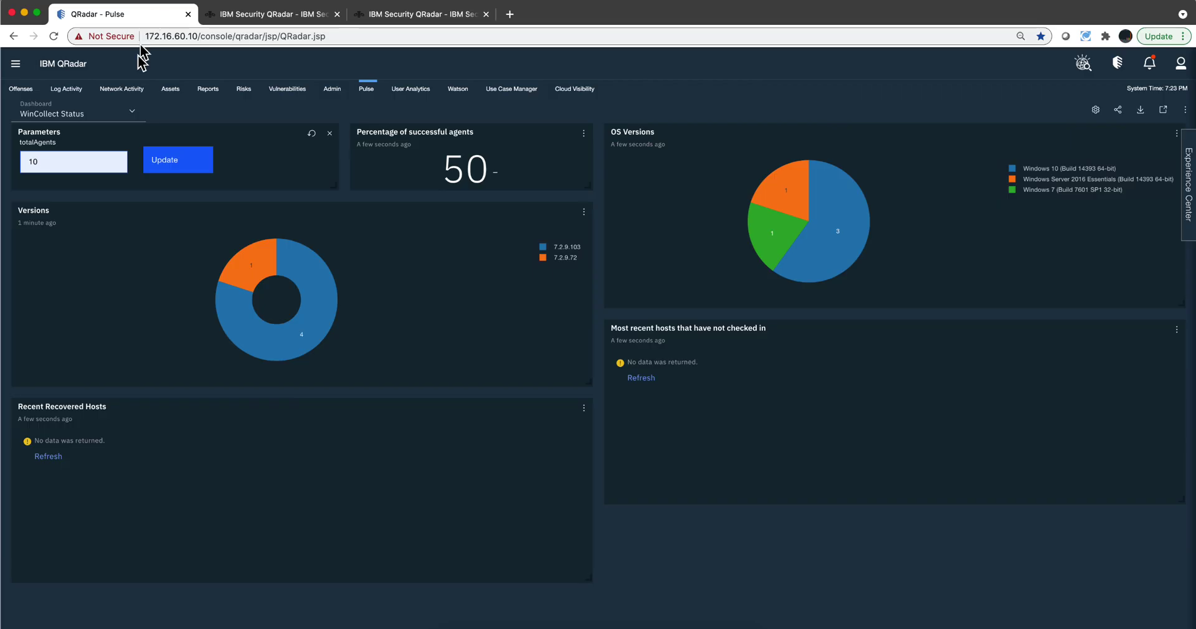
pyautogui.click(127, 112)
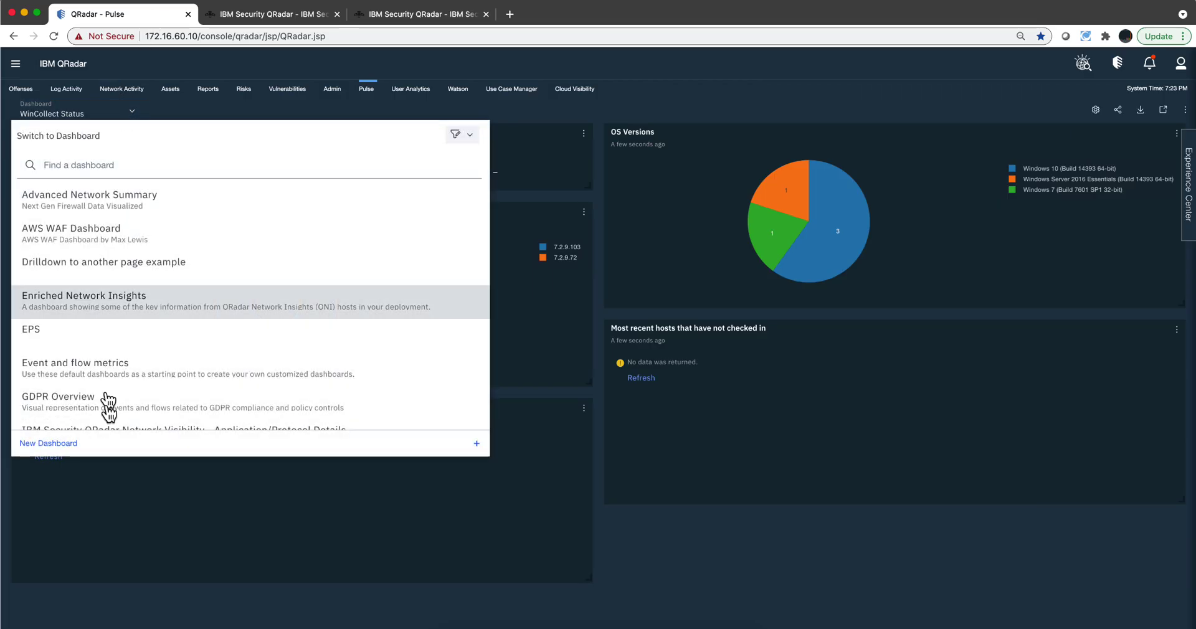
pyautogui.click(62, 445)
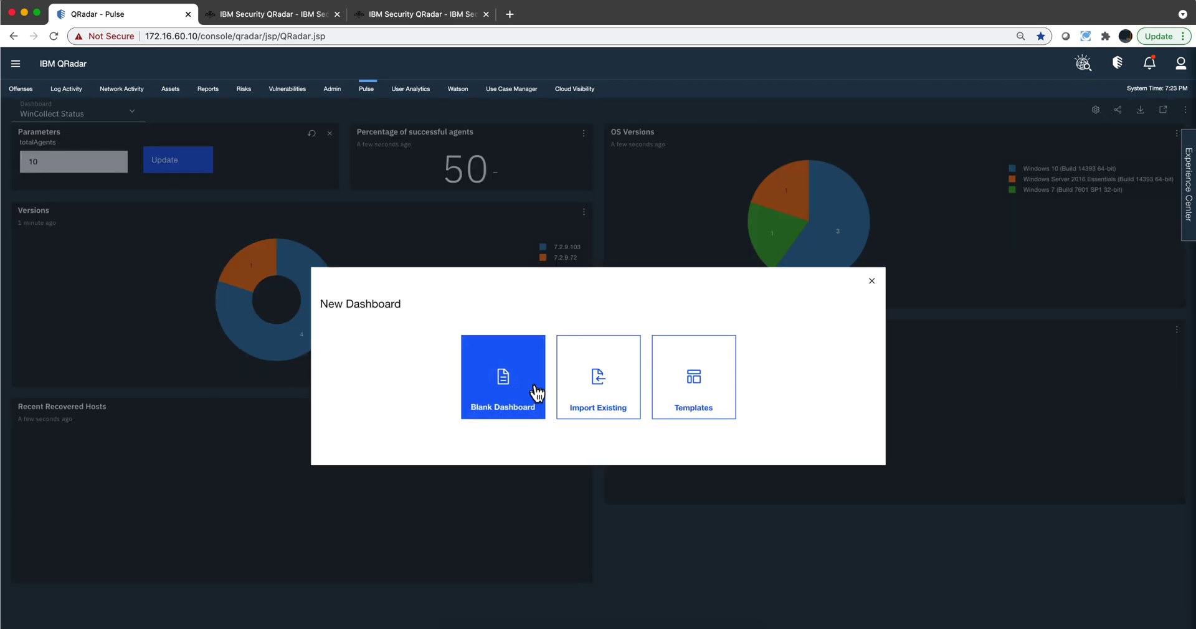
pyautogui.click(565, 391)
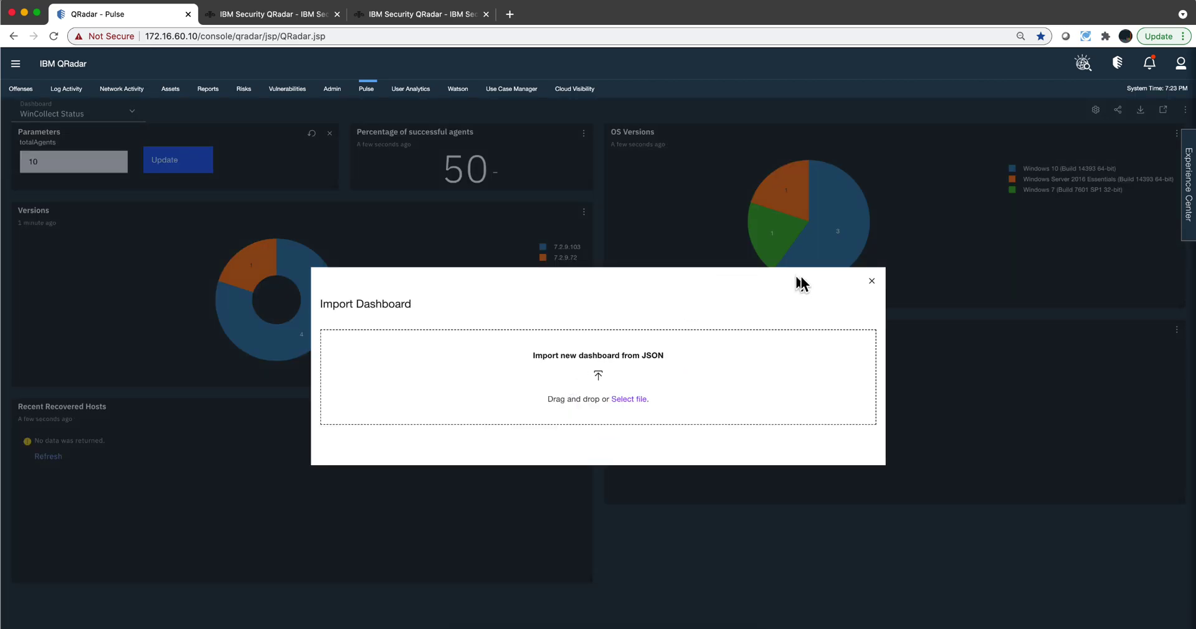
pyautogui.click(872, 281)
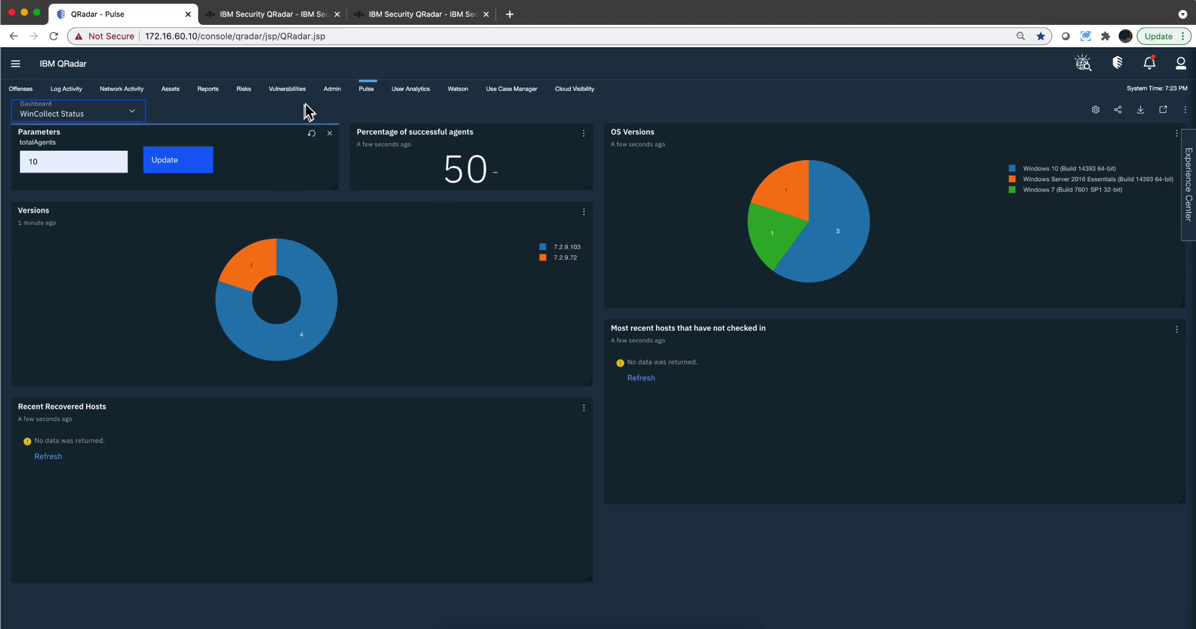
# Step: Open Extensions Management in the QRadar administration area, view the form for adding a new extension, then cancel and close it
pyautogui.click(332, 90)
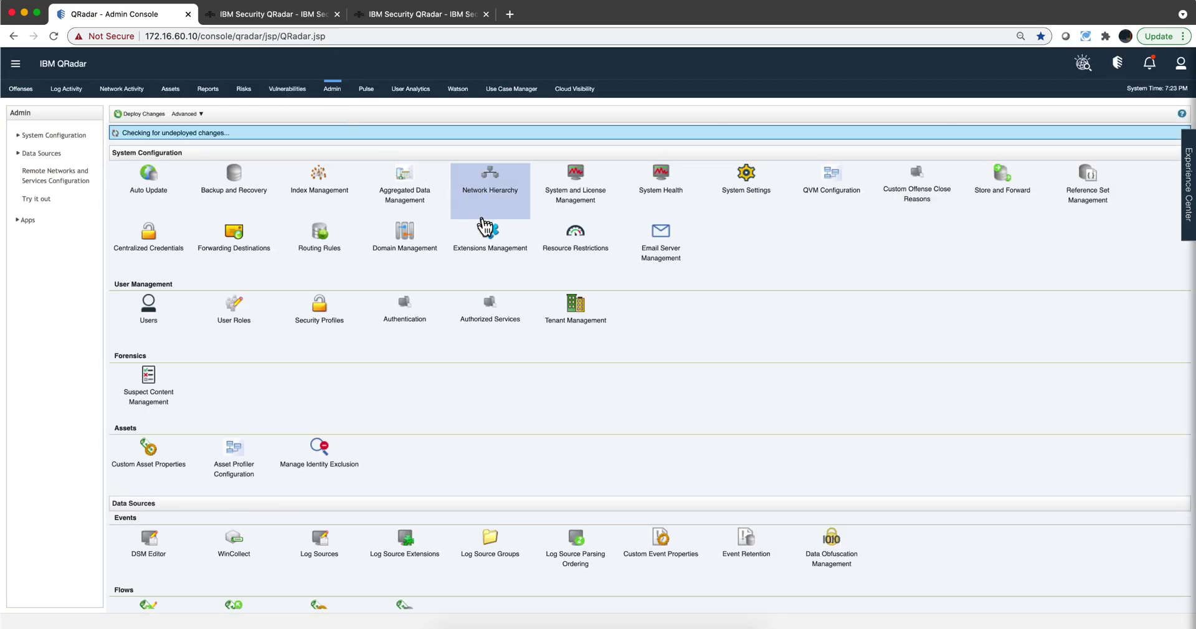
pyautogui.click(490, 232)
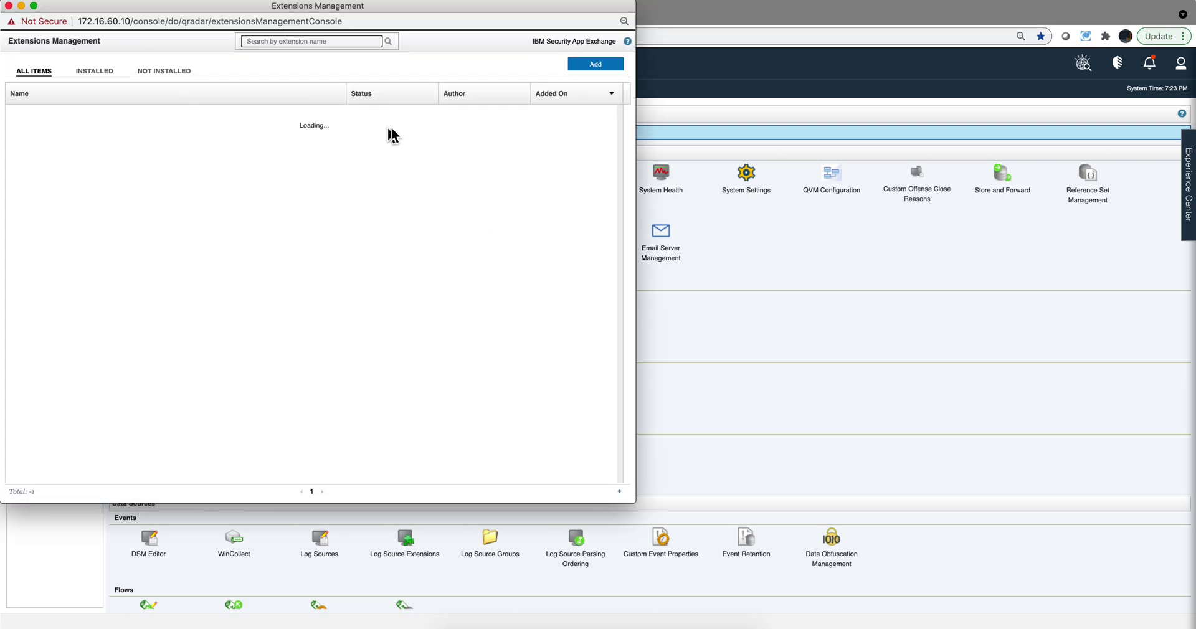
pyautogui.click(579, 66)
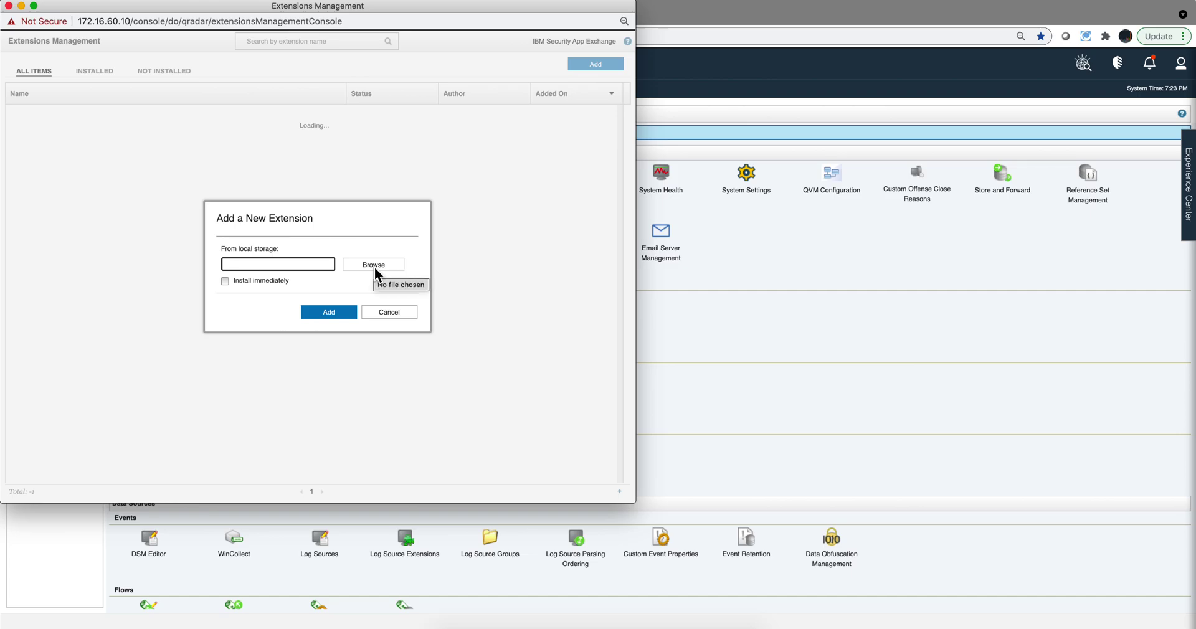
pyautogui.click(391, 312)
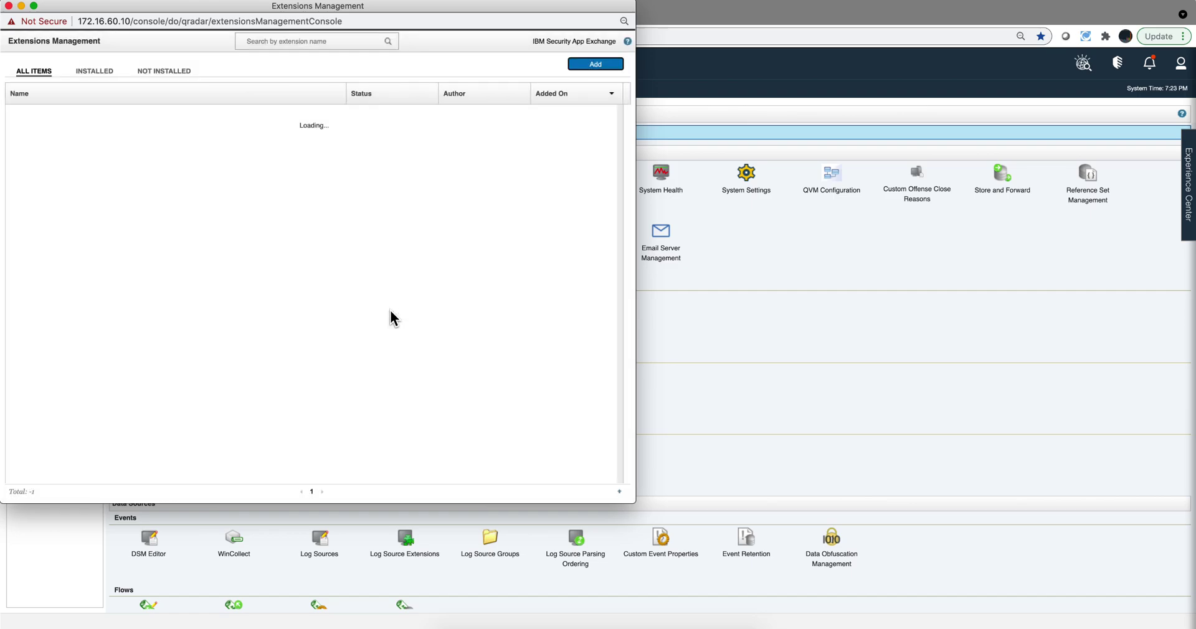
pyautogui.click(9, 5)
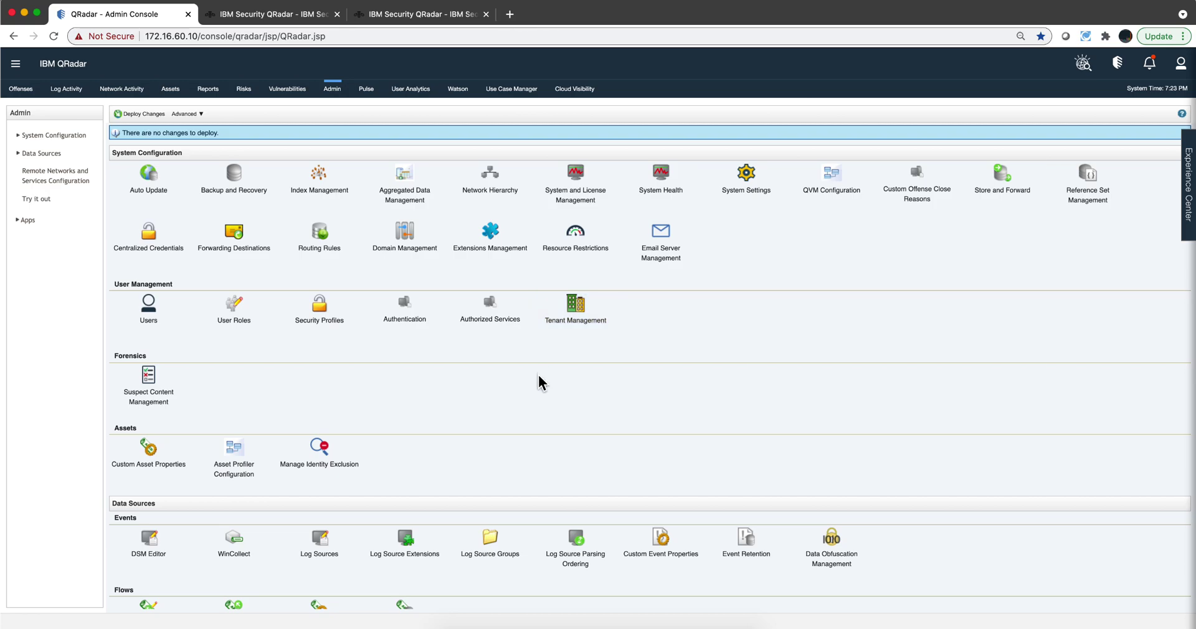
# Step: Review the extension install preview images for custom properties, reference data and rules, closing each one
pyautogui.click(491, 623)
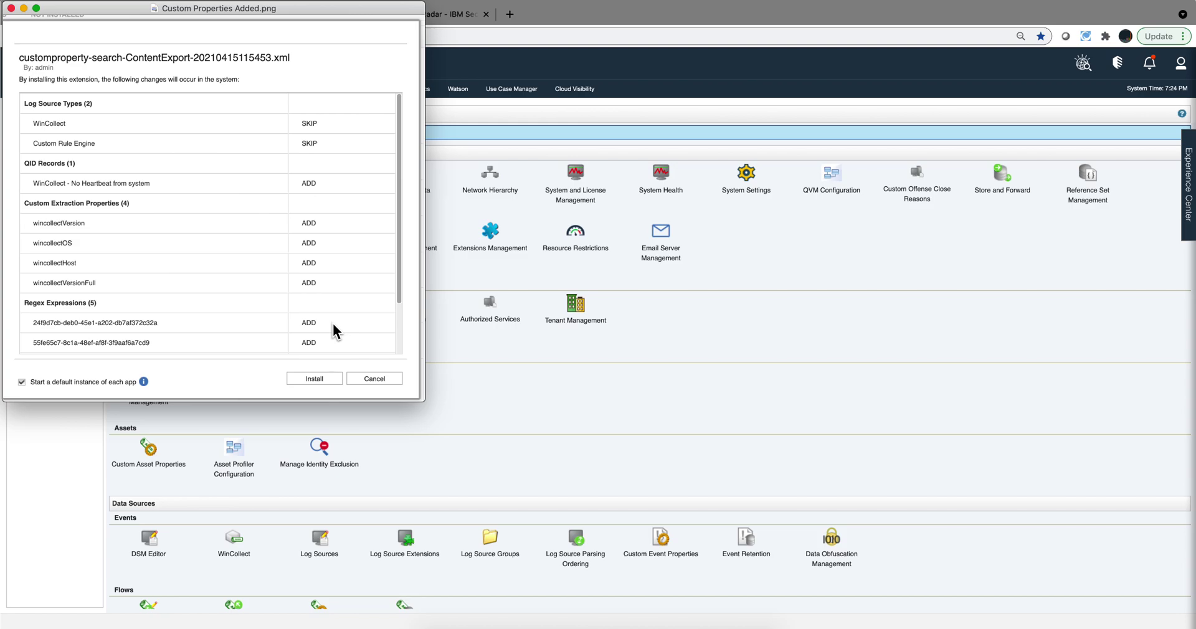
pyautogui.press('Right')
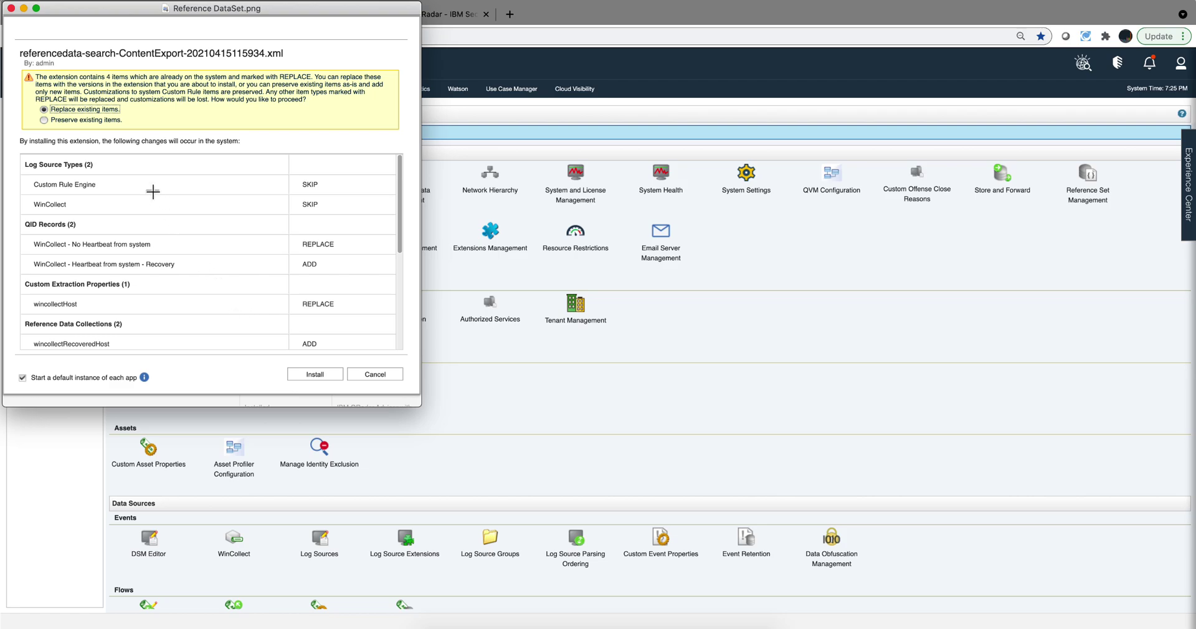
pyautogui.click(11, 9)
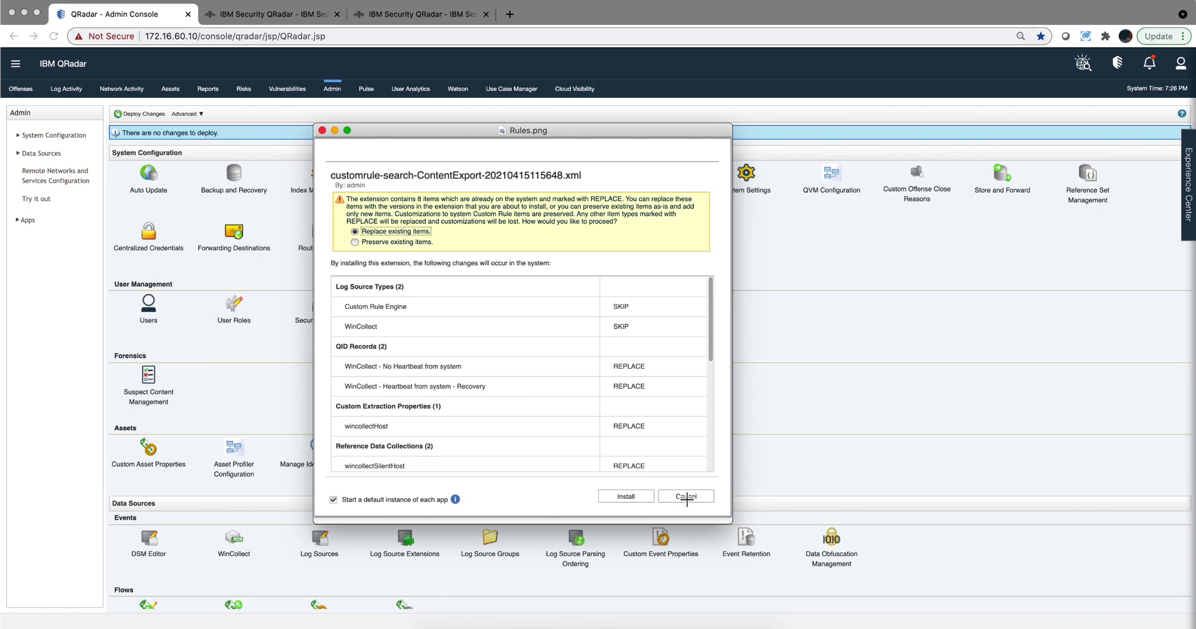
pyautogui.click(324, 132)
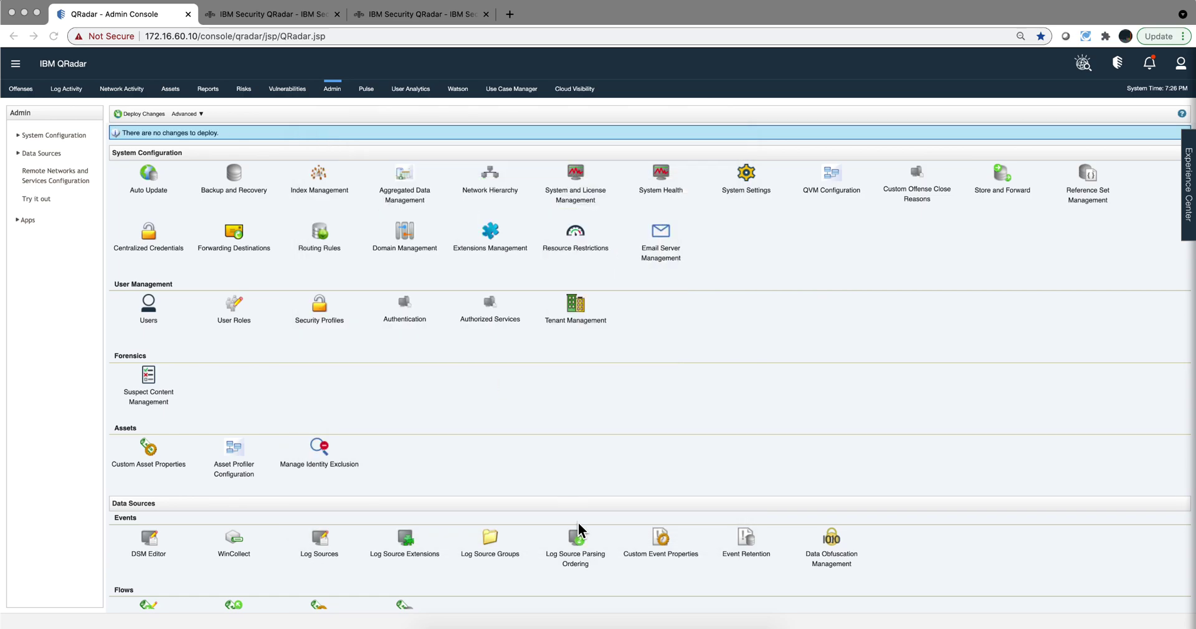
# Step: Return to the WinCollect monitoring article and review the requirements listed above the Pulse dashboard screenshot
pyautogui.click(451, 15)
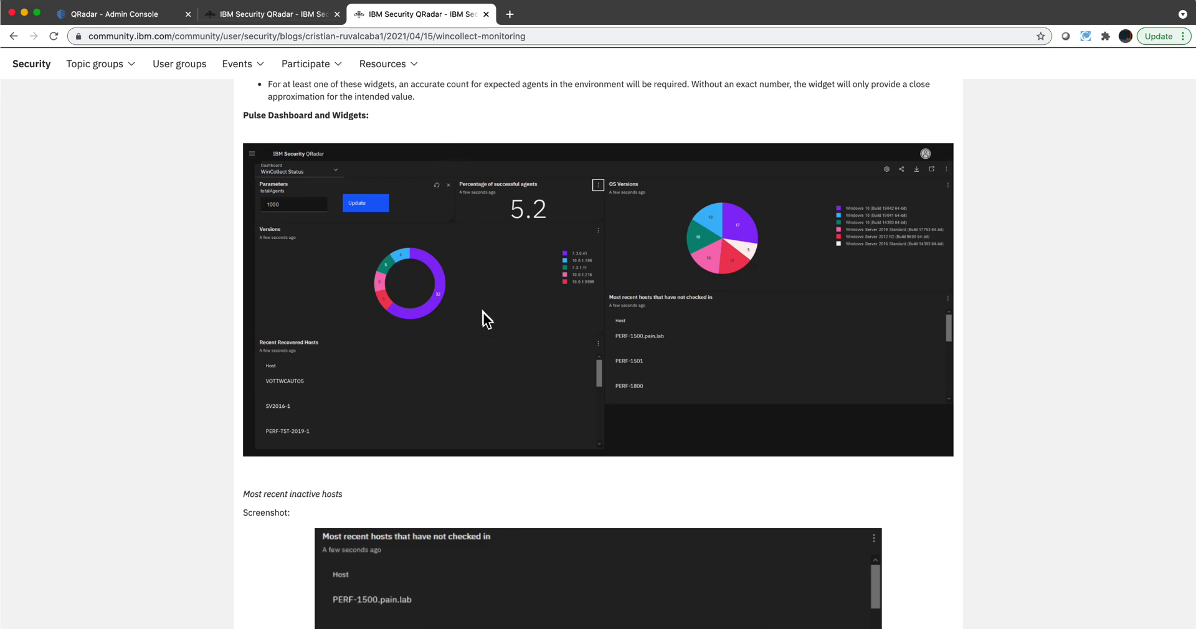
pyautogui.scroll(10, 600, 475)
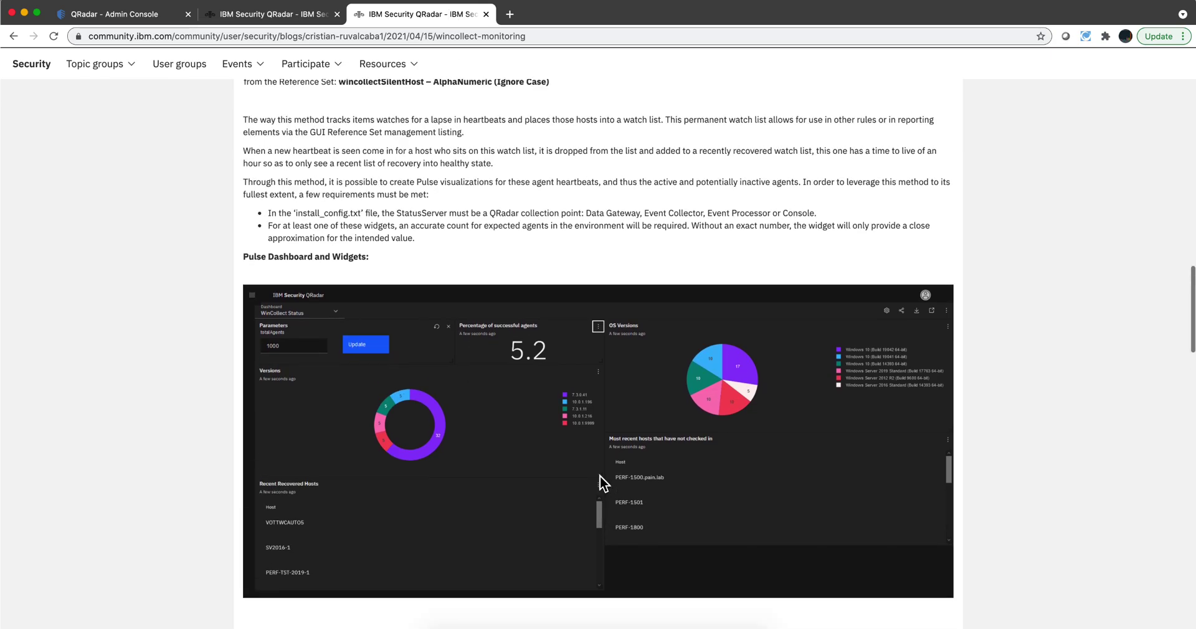
pyautogui.scroll(3, 600, 482)
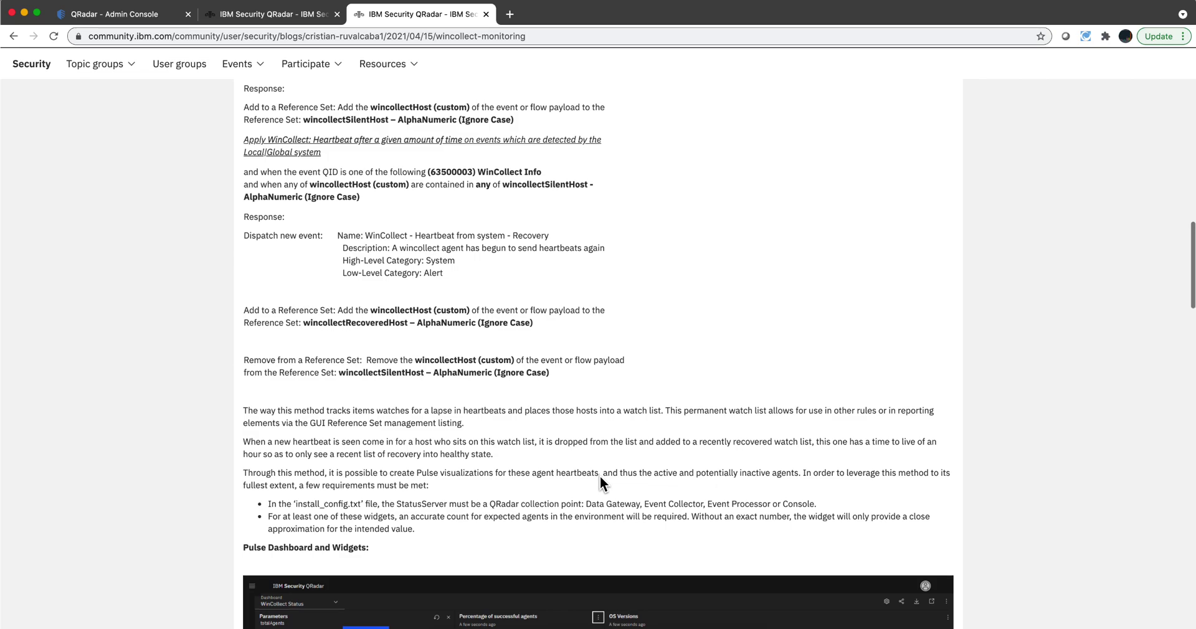